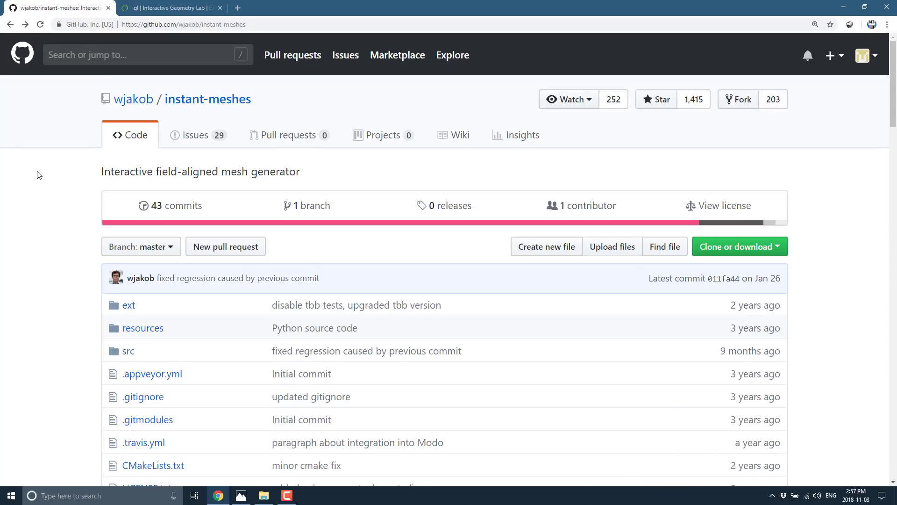
# Look over the repository's license file, then return to the repository main page.
pyautogui.click(723, 206)
pyautogui.scroll(-8, 428, 304)
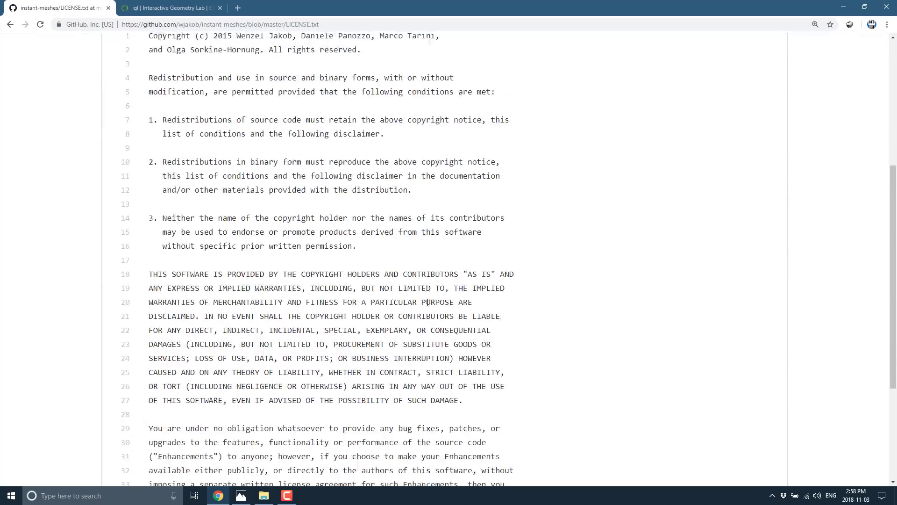
pyautogui.hotkey('alt', 'Left')
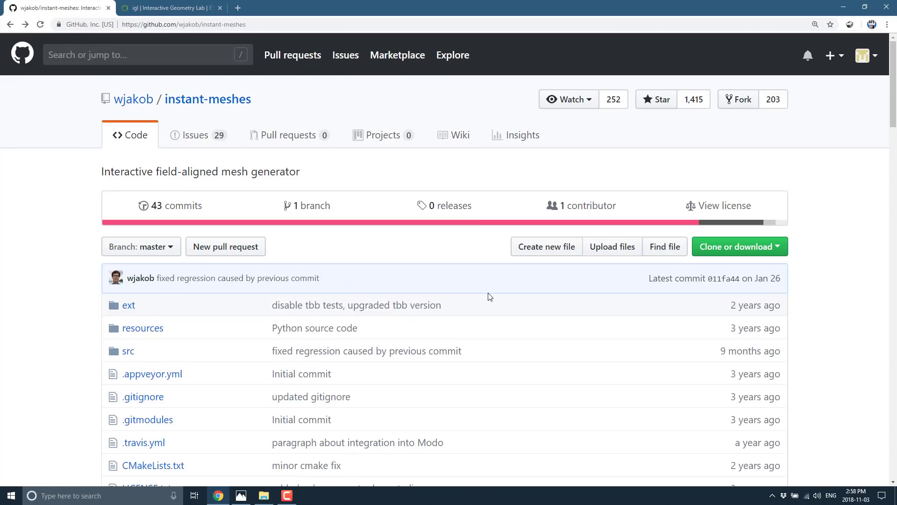
# Scroll down to the README and switch to the IGL project page tab.
pyautogui.scroll(-2, 486, 299)
pyautogui.scroll(-10, 482, 305)
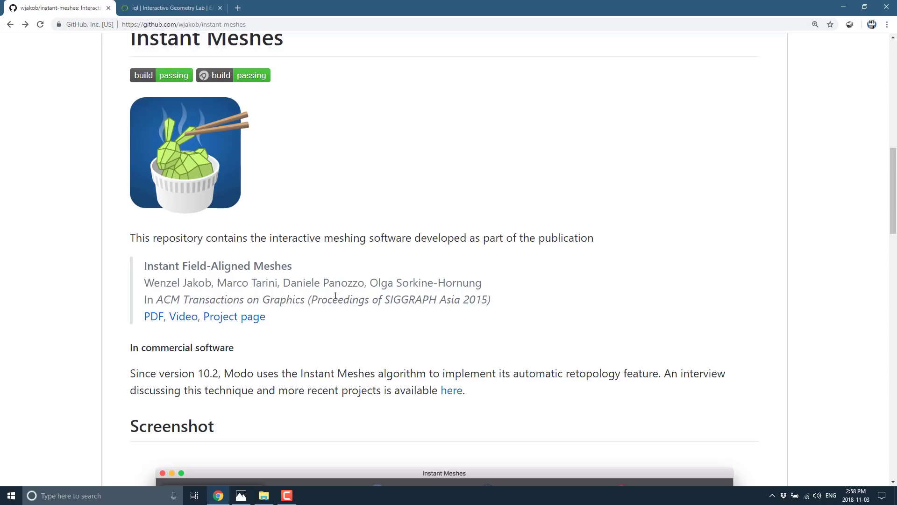
pyautogui.click(195, 11)
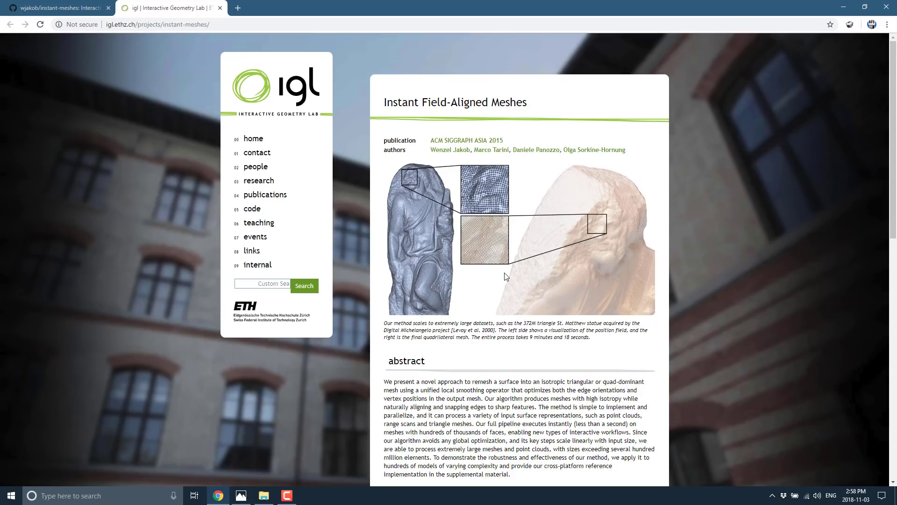
# Review the IGL page's downloads and video, then return to the GitHub README tab.
pyautogui.scroll(-9, 615, 202)
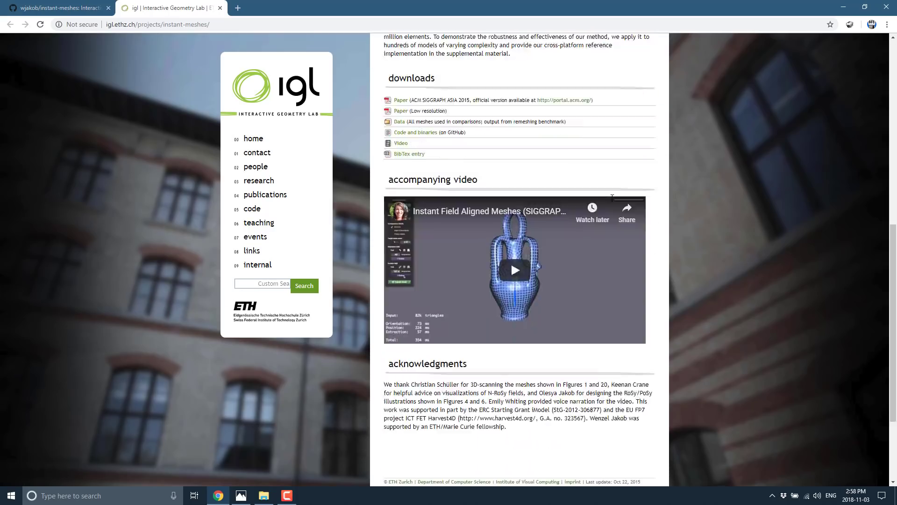
pyautogui.scroll(6, 613, 201)
pyautogui.scroll(4, 613, 201)
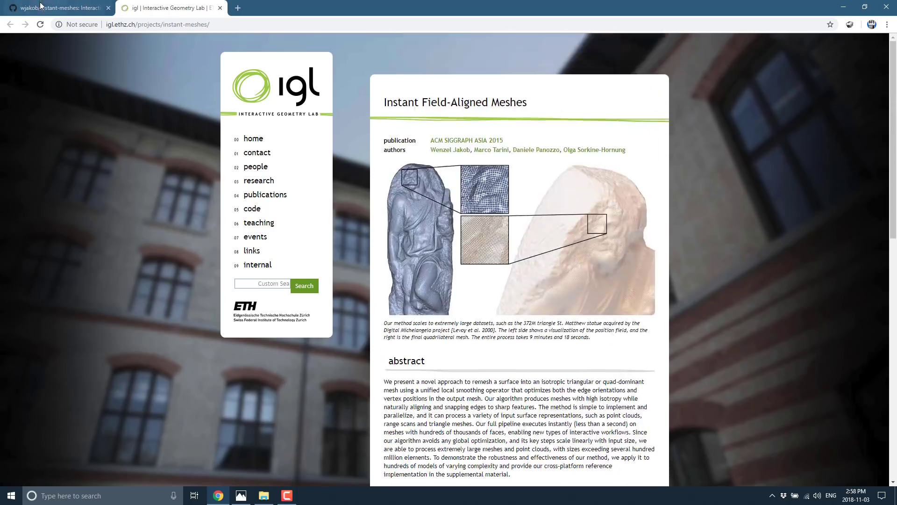
pyautogui.click(56, 8)
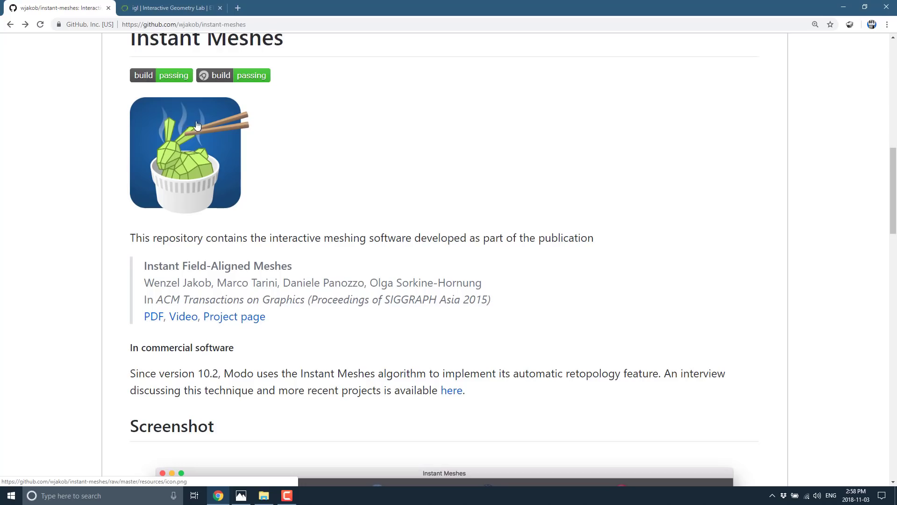
# Read the README's binaries and usage notes, highlighting the Modo automatic retopology paragraph.
pyautogui.scroll(-10, 330, 224)
pyautogui.scroll(-5, 359, 214)
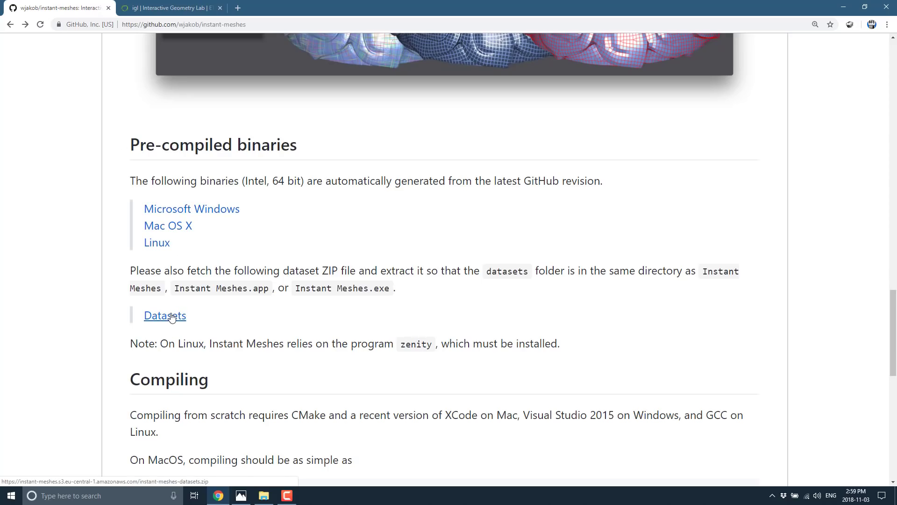
pyautogui.scroll(-8, 395, 361)
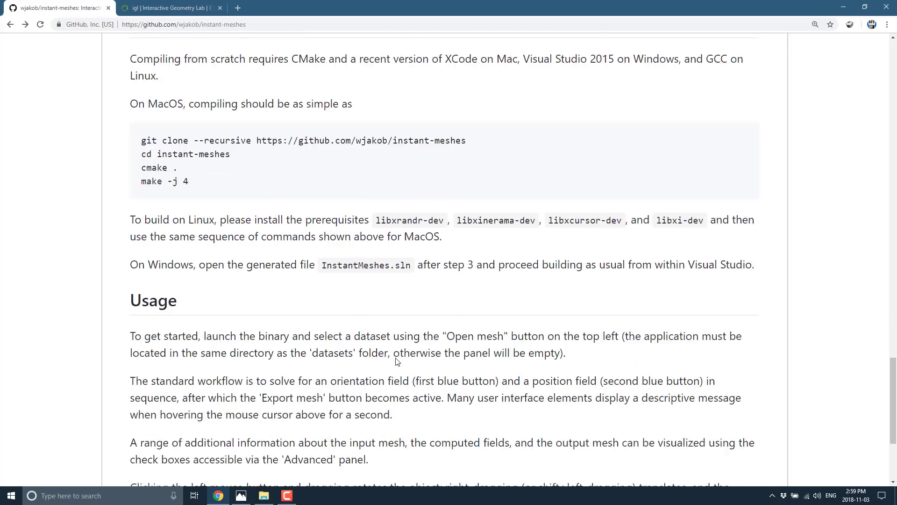
pyautogui.scroll(-4, 395, 360)
pyautogui.scroll(11, 395, 355)
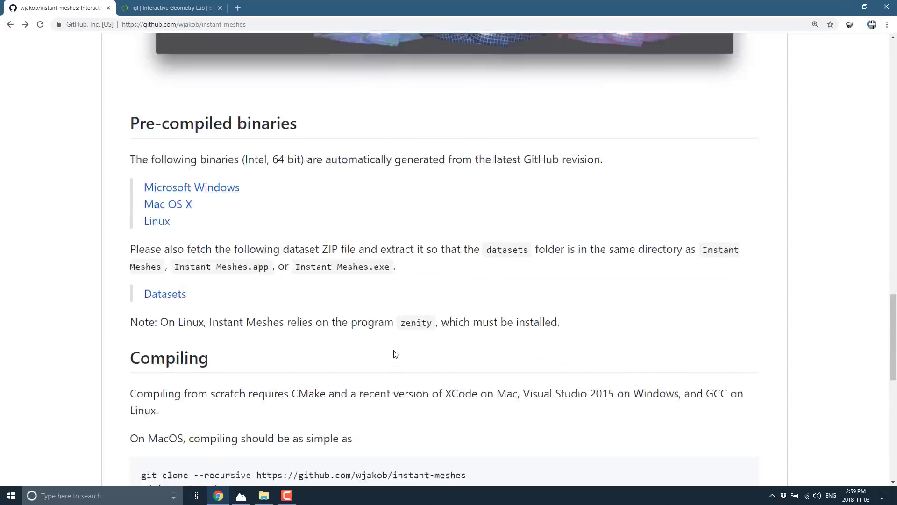
pyautogui.scroll(19, 396, 355)
pyautogui.scroll(-5, 395, 353)
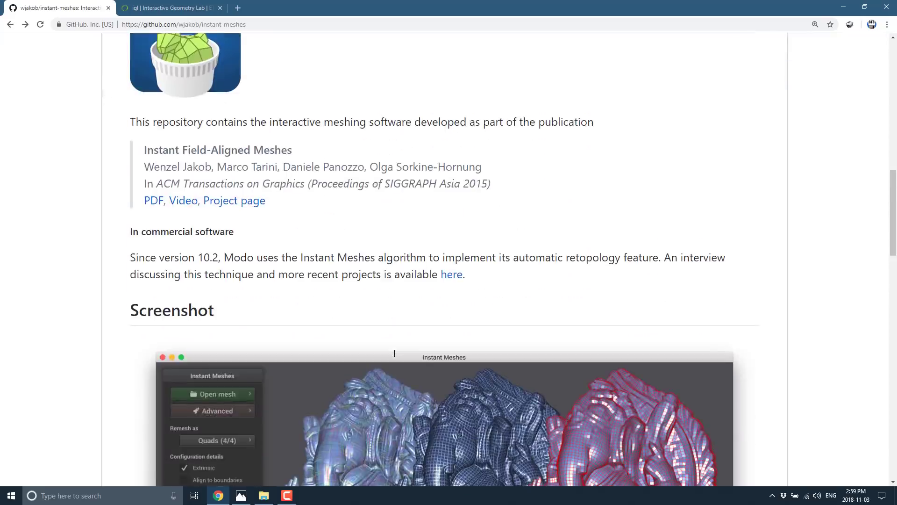
pyautogui.moveTo(519, 280); pyautogui.dragTo(70, 262)
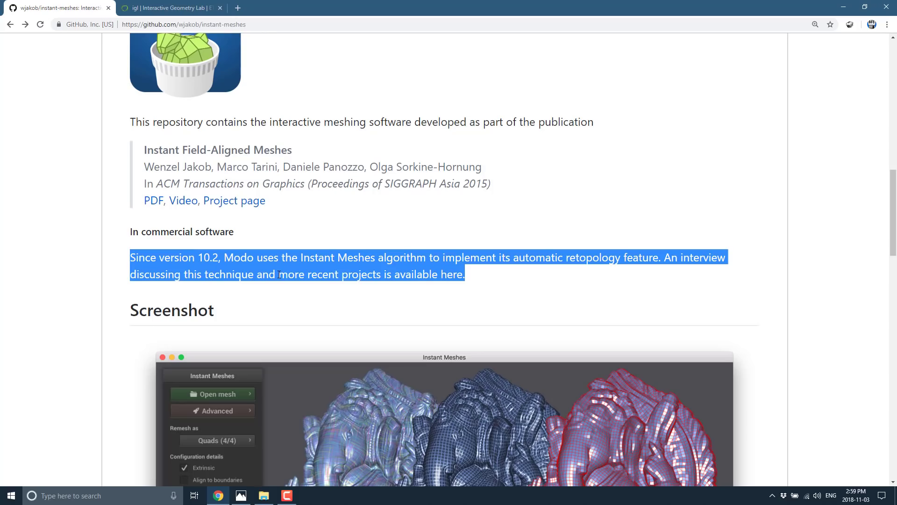
# Launch Instant Meshes.exe from the instant-meshes-windows download folder.
pyautogui.scroll(-10, 279, 274)
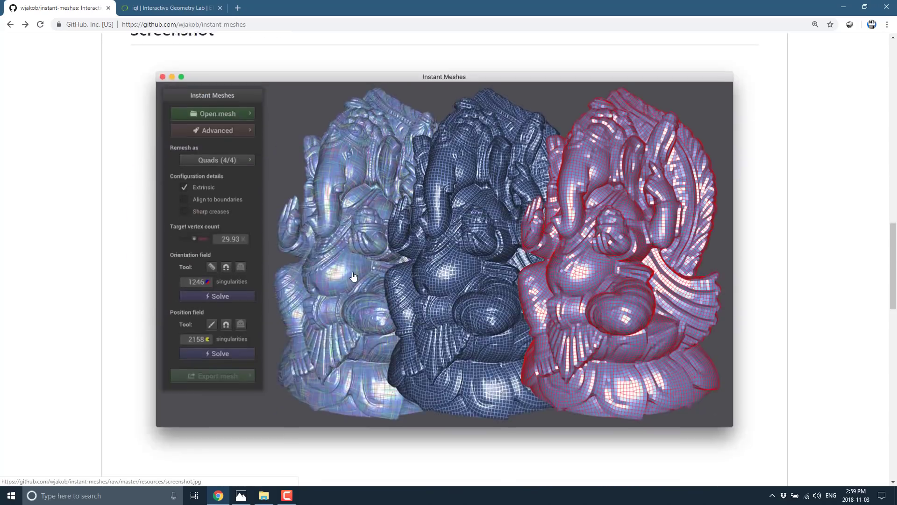
pyautogui.click(264, 495)
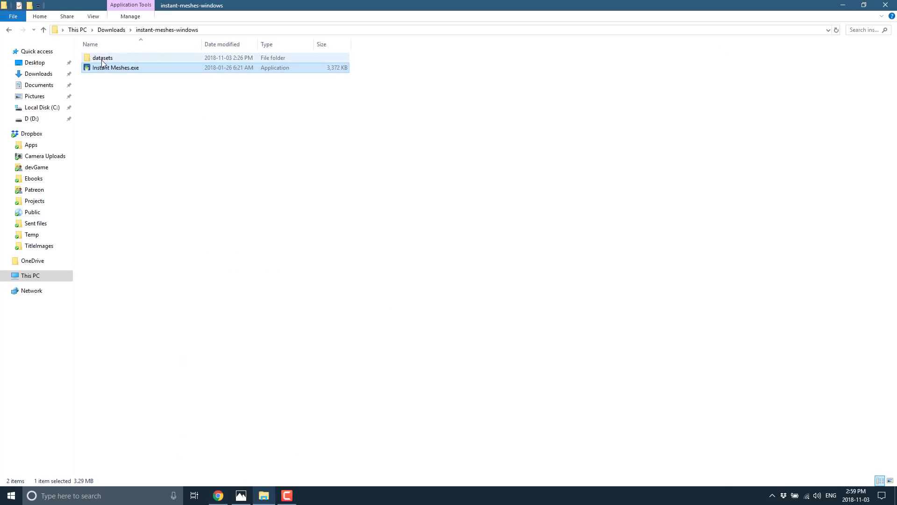
pyautogui.doubleClick(128, 70)
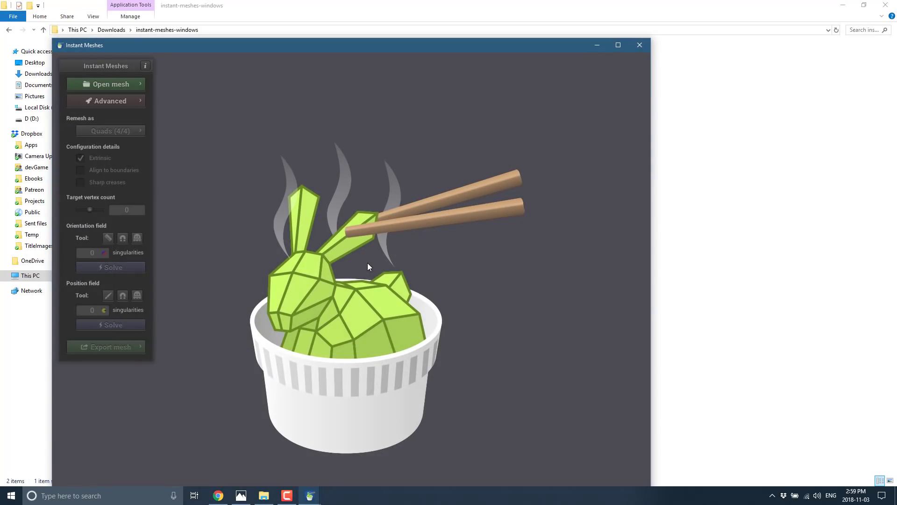
# Maximize the Instant Meshes window and load the kid bust from the sample meshes.
pyautogui.doubleClick(291, 46)
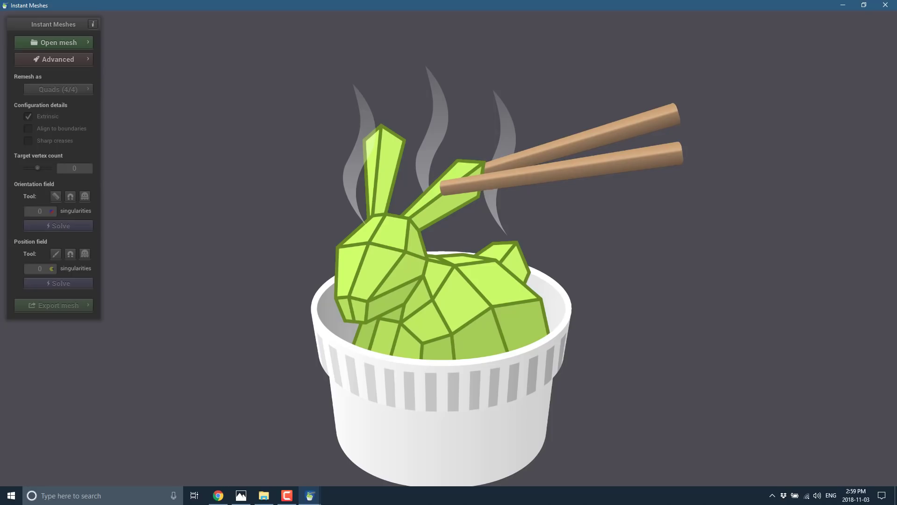
pyautogui.click(68, 42)
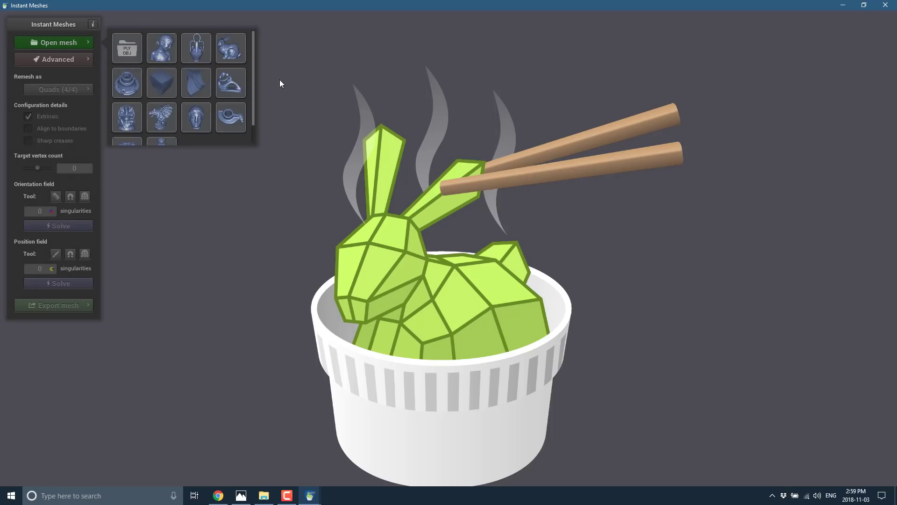
pyautogui.scroll(-2, 222, 79)
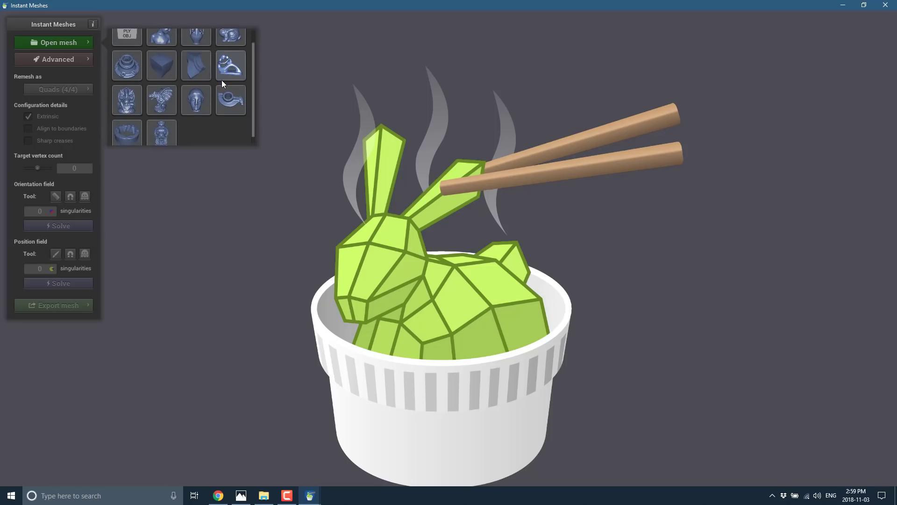
pyautogui.scroll(-1, 222, 80)
pyautogui.scroll(3, 159, 120)
pyautogui.click(159, 49)
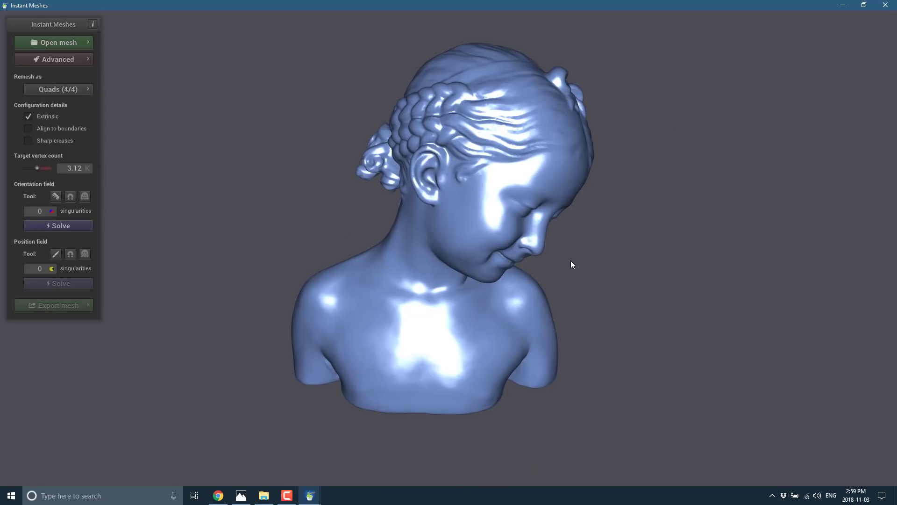
# Turn on the input mesh wireframe overlay in the Advanced render layers.
pyautogui.click(48, 59)
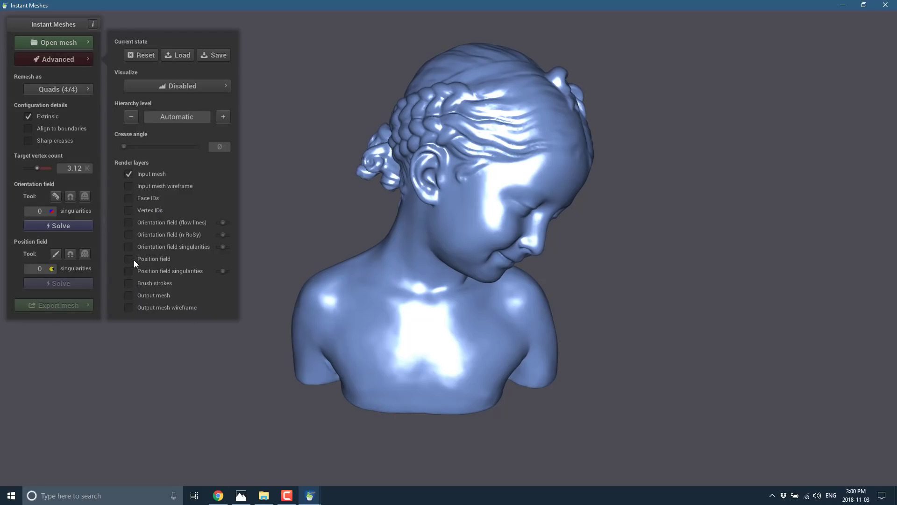
pyautogui.click(129, 186)
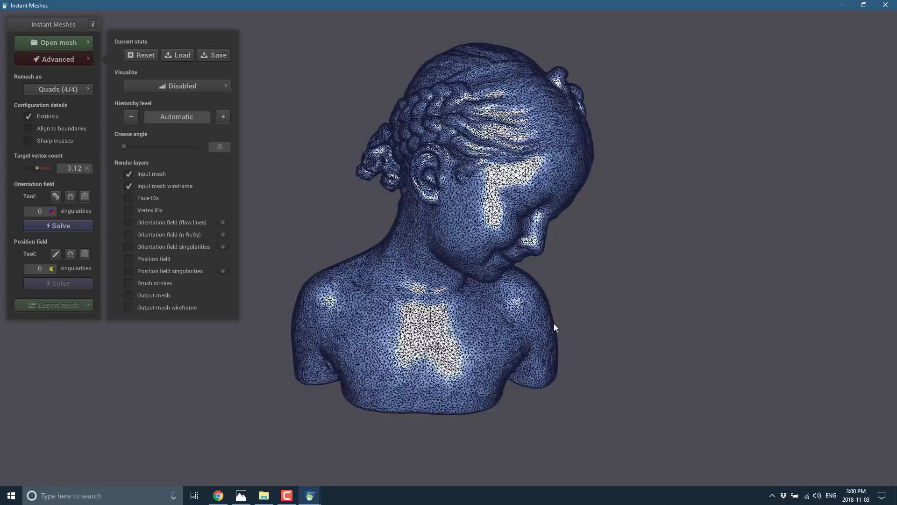
pyautogui.scroll(10, 653, 329)
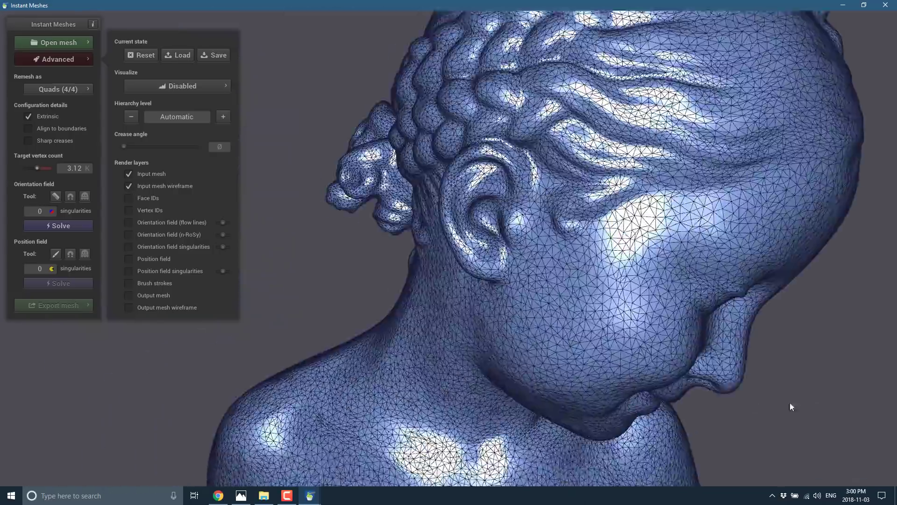
# Orbit and zoom around the head to inspect its triangles, then hide the wireframe.
pyautogui.moveTo(790, 404); pyautogui.dragTo(635, 350)
pyautogui.scroll(5, 626, 309)
pyautogui.scroll(3, 624, 292)
pyautogui.scroll(-10, 621, 285)
pyautogui.scroll(10, 622, 285)
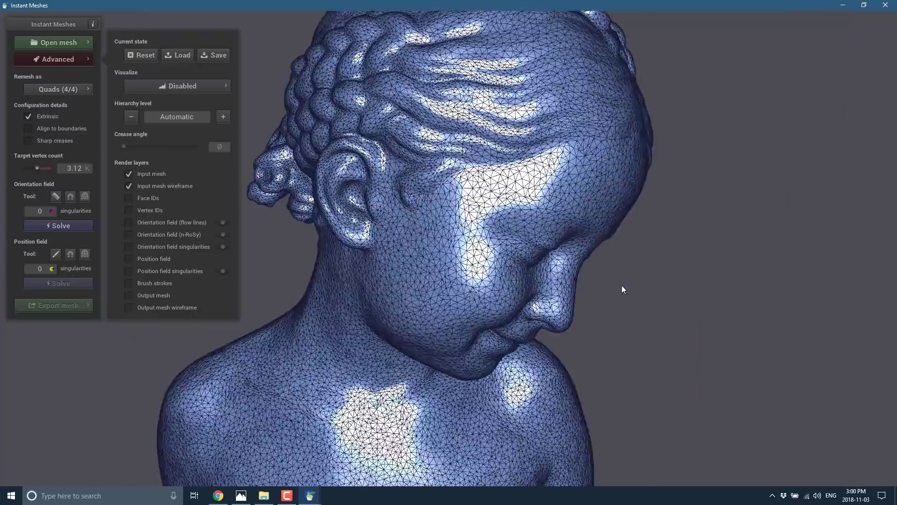
pyautogui.scroll(-3, 621, 277)
pyautogui.scroll(2, 462, 120)
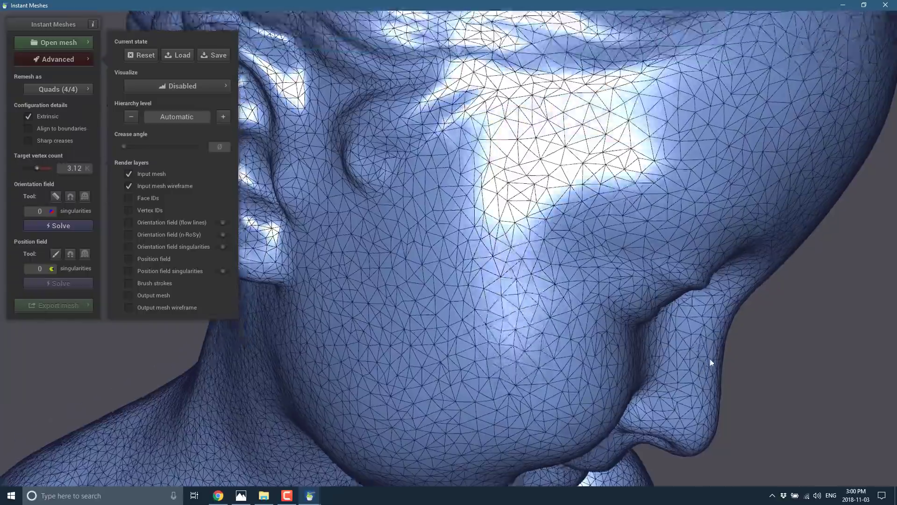
pyautogui.moveTo(718, 372); pyautogui.dragTo(557, 283)
pyautogui.scroll(-5, 582, 192)
pyautogui.scroll(-3, 557, 283)
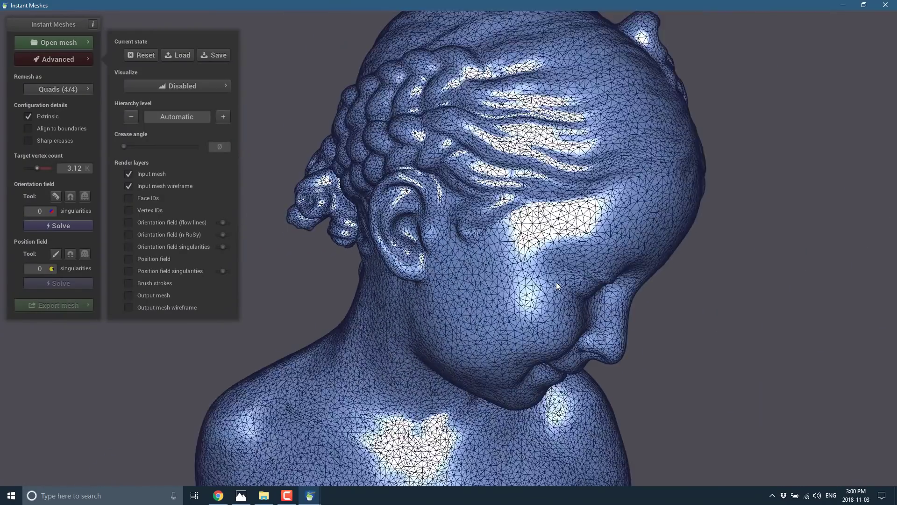
pyautogui.scroll(-2, 556, 283)
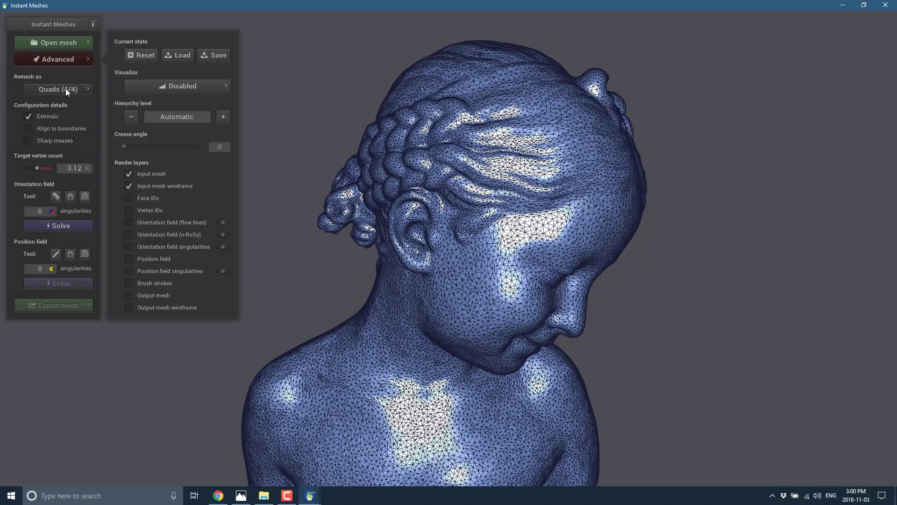
pyautogui.click(128, 187)
# Close Advanced settings and keep the Quads (4-RoSy, 4-PoSy) remeshing mode.
pyautogui.click(64, 60)
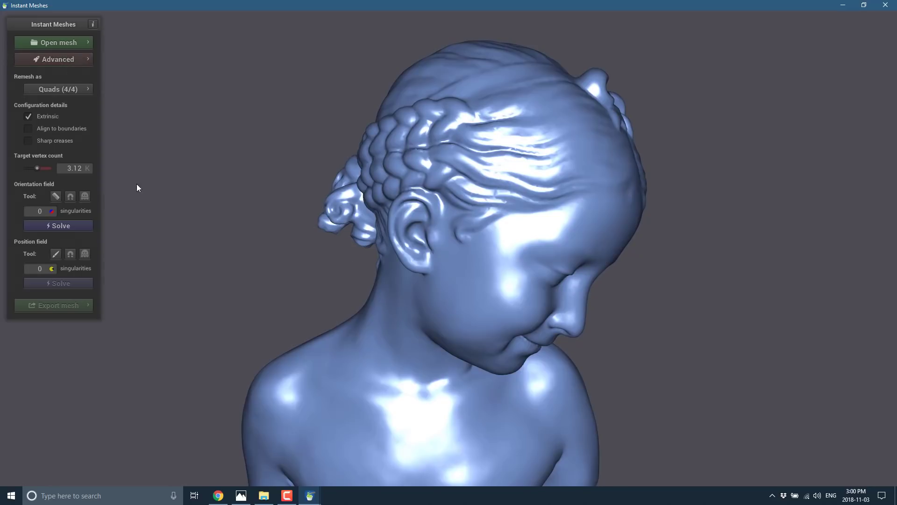
pyautogui.click(79, 89)
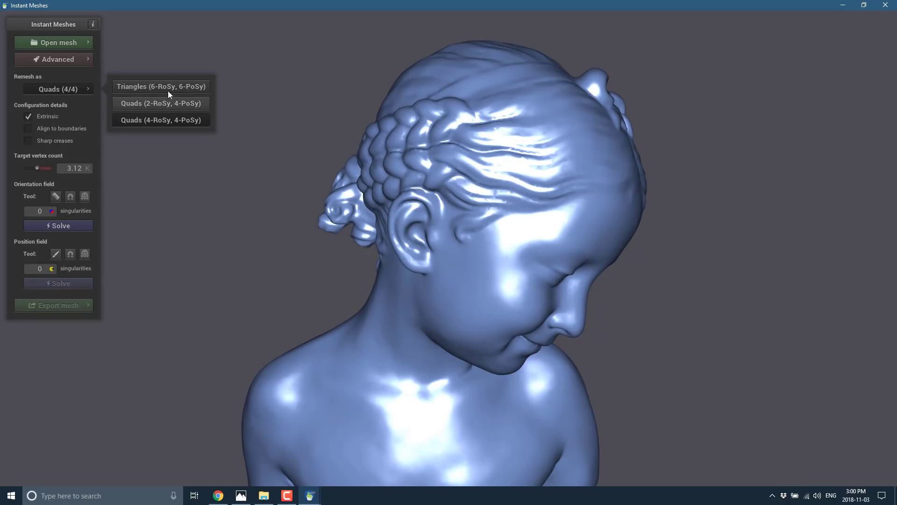
pyautogui.click(62, 91)
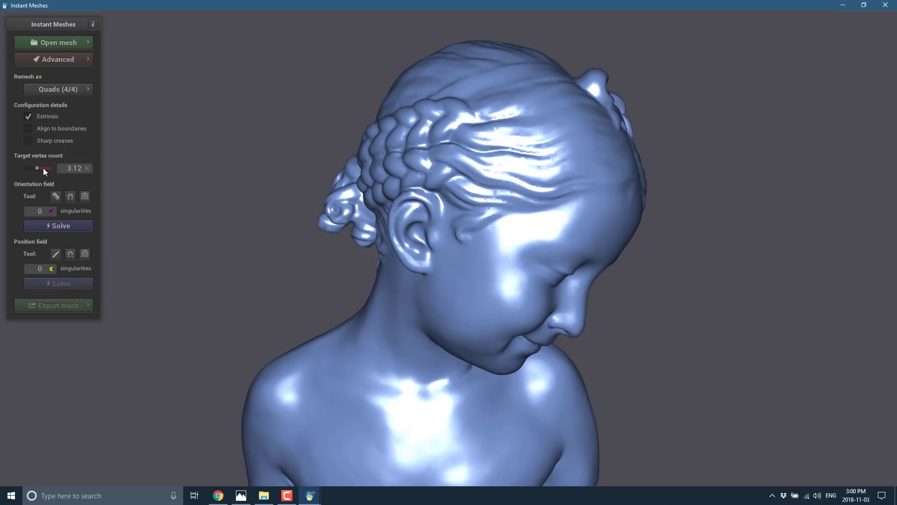
# Lower the target vertex count to 1.88K and solve the orientation and position fields.
pyautogui.moveTo(36, 170); pyautogui.dragTo(35, 169)
pyautogui.click(59, 227)
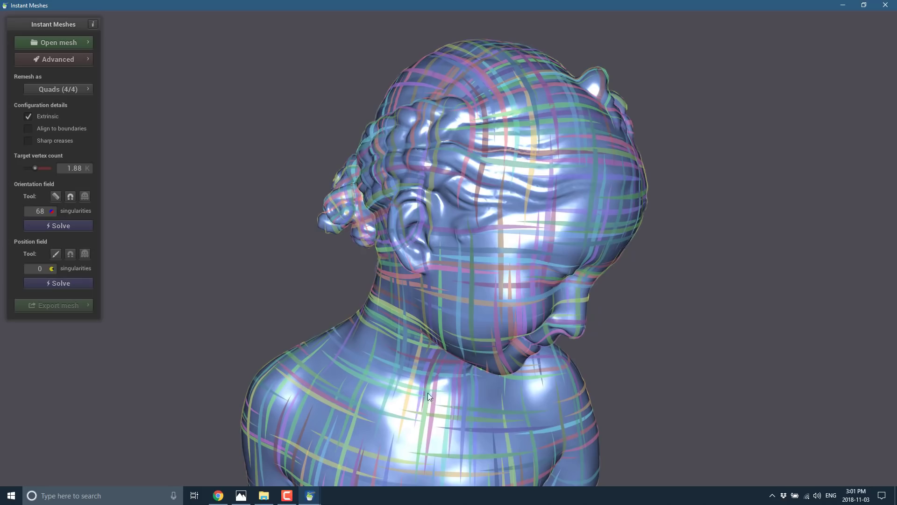
pyautogui.click(66, 286)
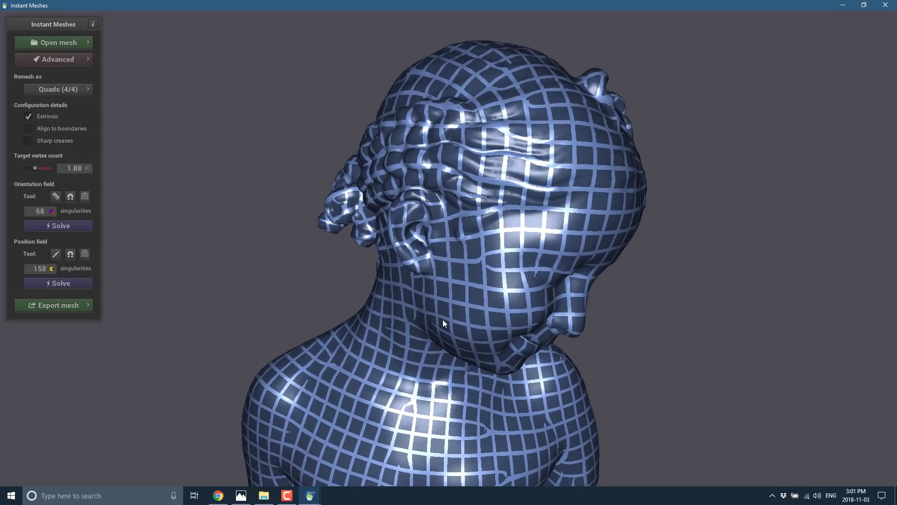
# Enable Pure quad mesh in the mesh export options.
pyautogui.click(57, 308)
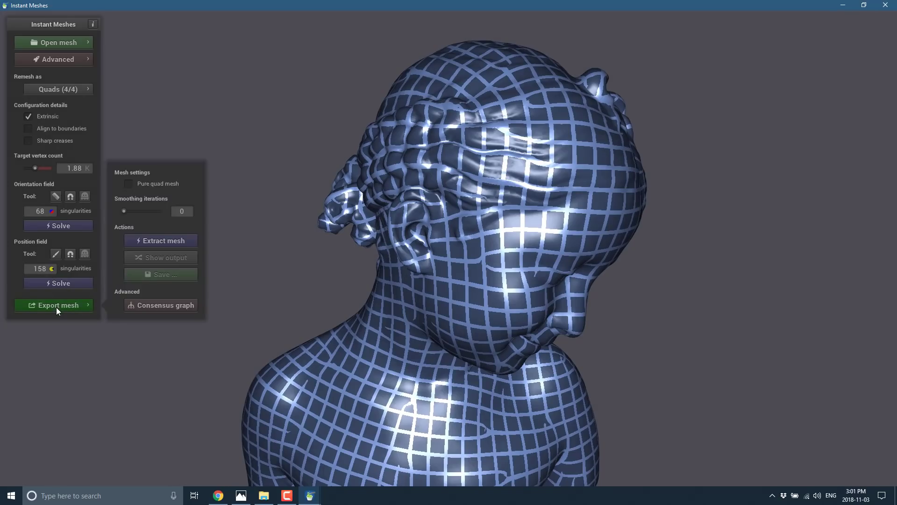
pyautogui.click(128, 184)
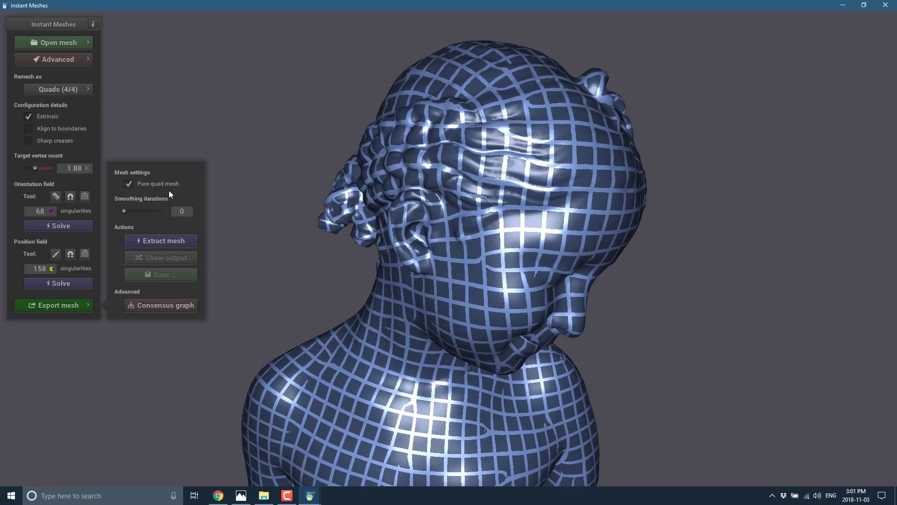
# Extract the quad mesh, re-extract with 9 smoothing iterations, then again with smoothing at 0.
pyautogui.click(167, 239)
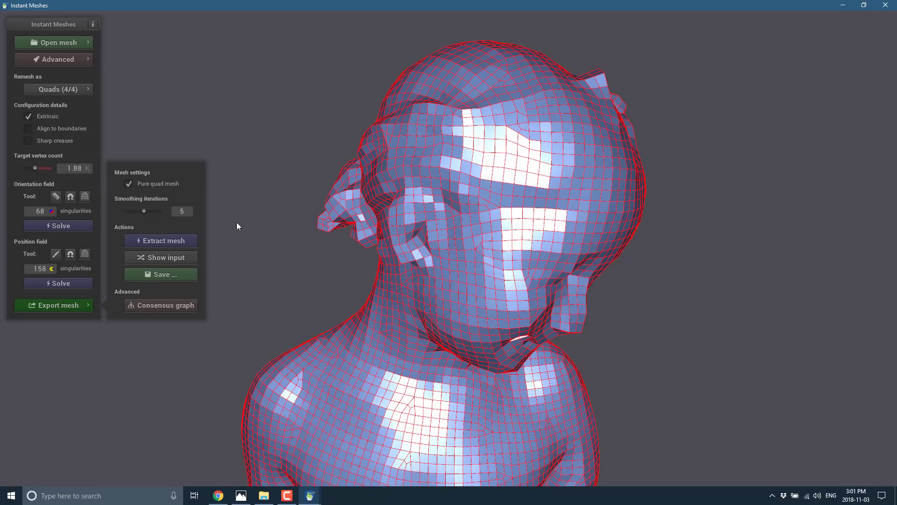
pyautogui.click(170, 243)
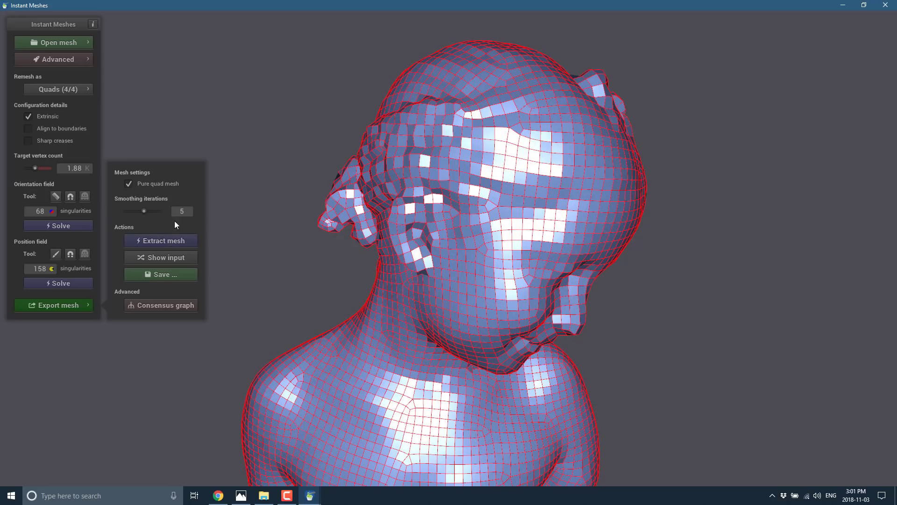
pyautogui.click(161, 210)
pyautogui.click(173, 240)
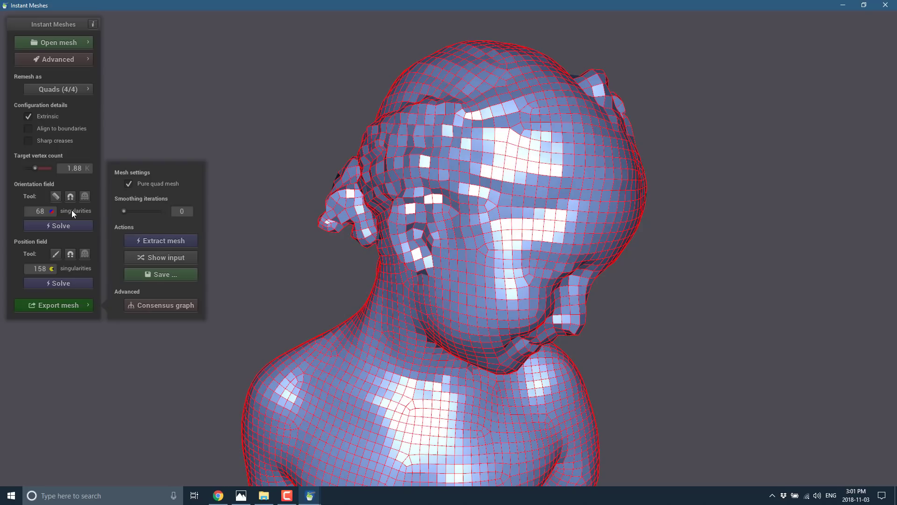
pyautogui.click(159, 241)
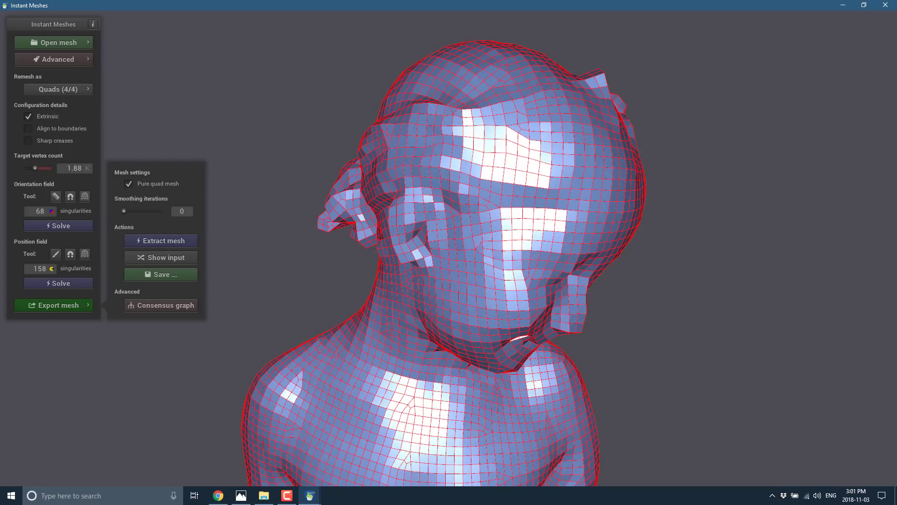
# Raise the target vertex count to 3.13K and decline subdividing the input mesh.
pyautogui.moveTo(36, 169)
pyautogui.mouseDown()
pyautogui.moveTo(48, 167)
pyautogui.moveTo(41, 171)
pyautogui.mouseUp()
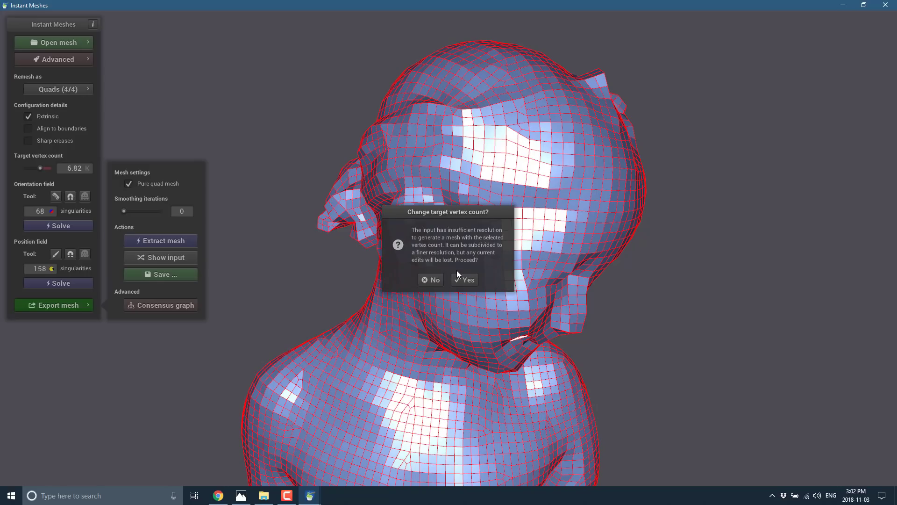
pyautogui.click(429, 280)
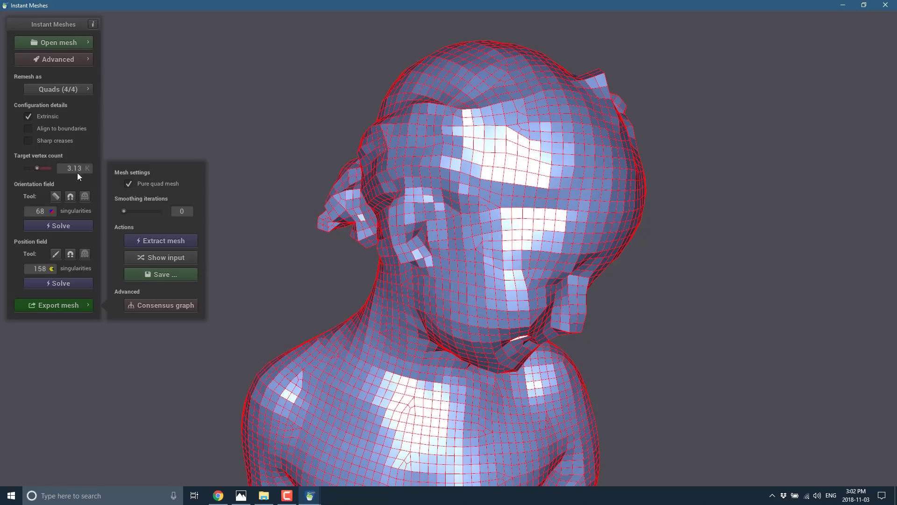
pyautogui.click(165, 275)
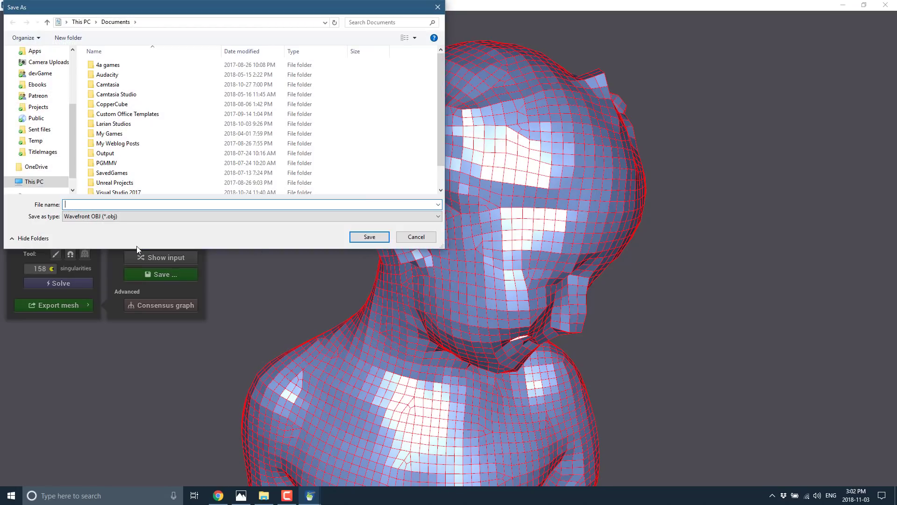
pyautogui.click(126, 216)
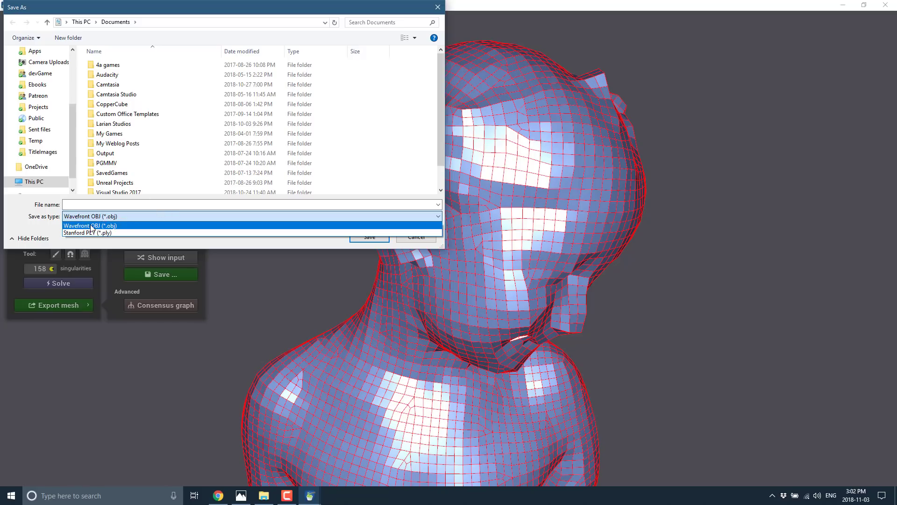
pyautogui.click(63, 225)
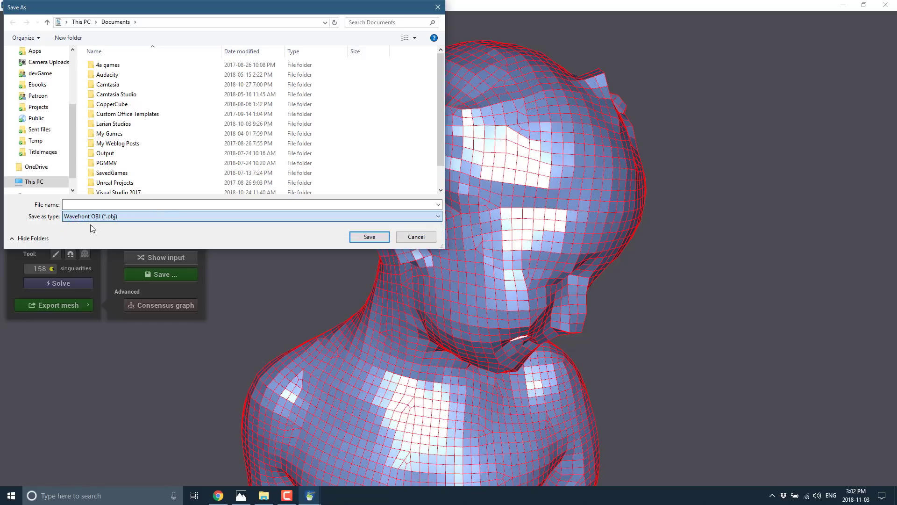
pyautogui.click(419, 235)
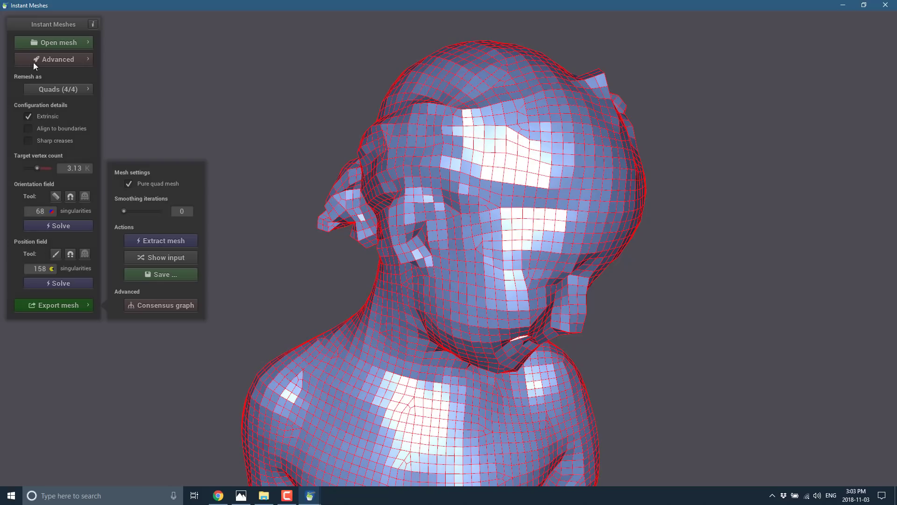
# Reload the kid bust sample and solve its orientation field, yielding 66 singularities.
pyautogui.click(49, 42)
pyautogui.click(159, 52)
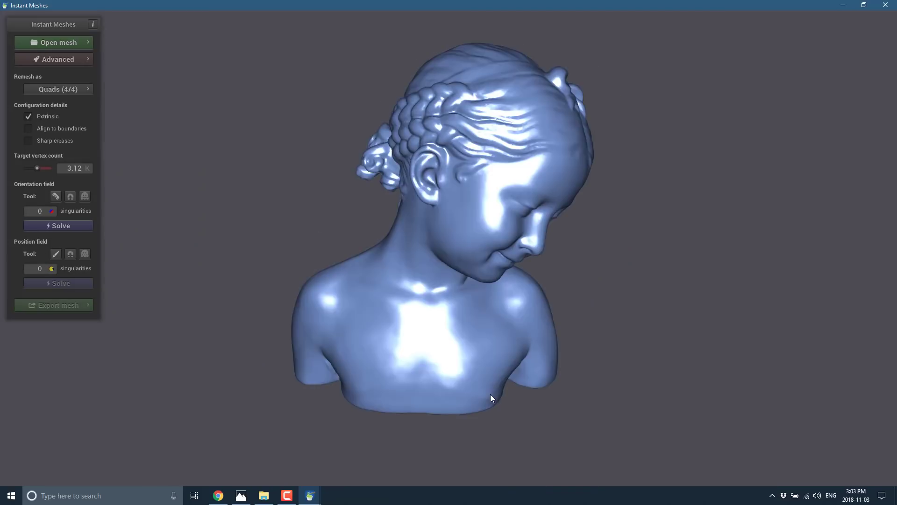
pyautogui.click(63, 226)
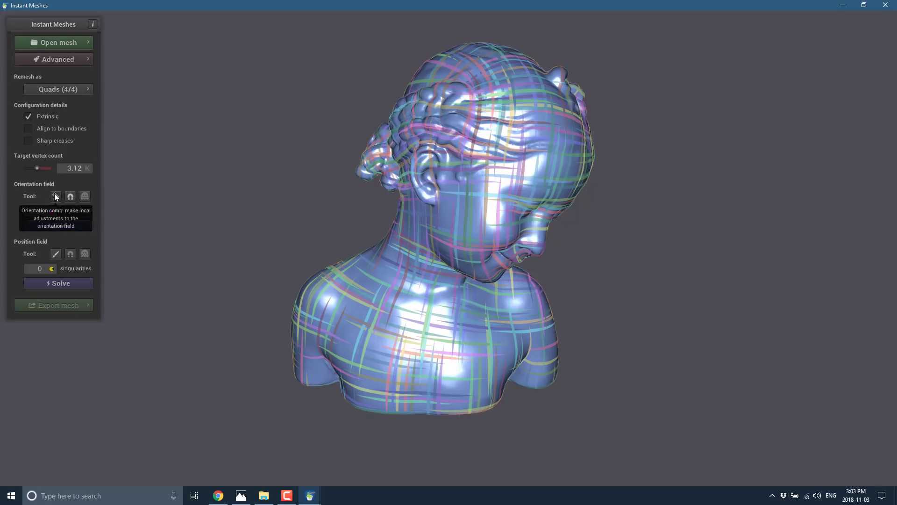
# Comb the orientation field around the neck and up the face, then re-solve orientation and position.
pyautogui.click(55, 196)
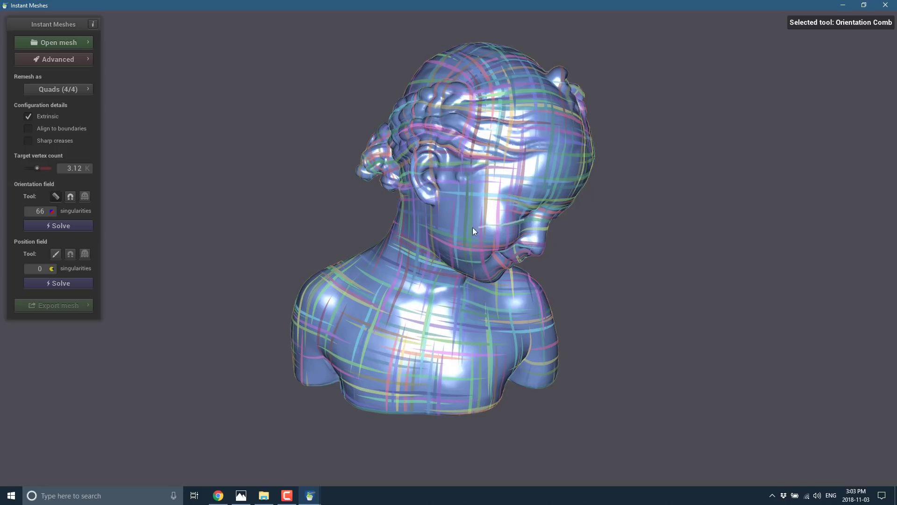
pyautogui.moveTo(399, 216); pyautogui.dragTo(524, 219)
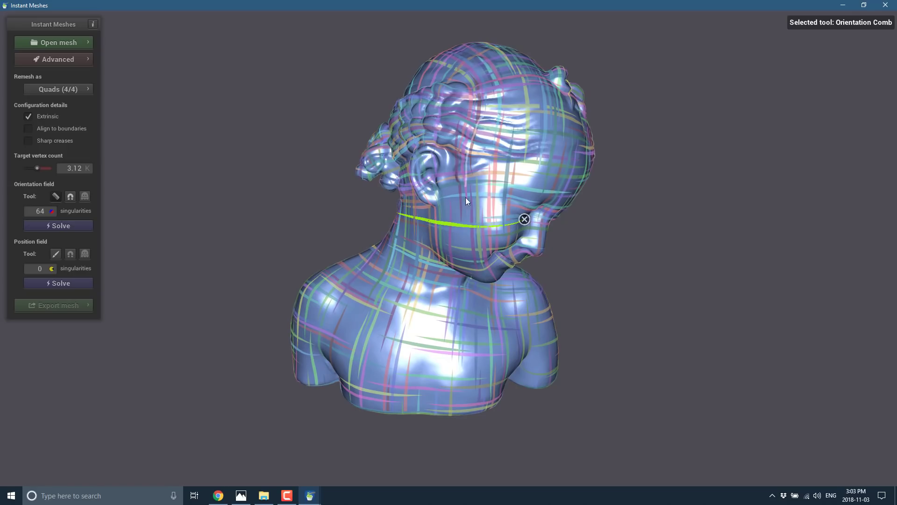
pyautogui.moveTo(481, 279); pyautogui.dragTo(483, 115)
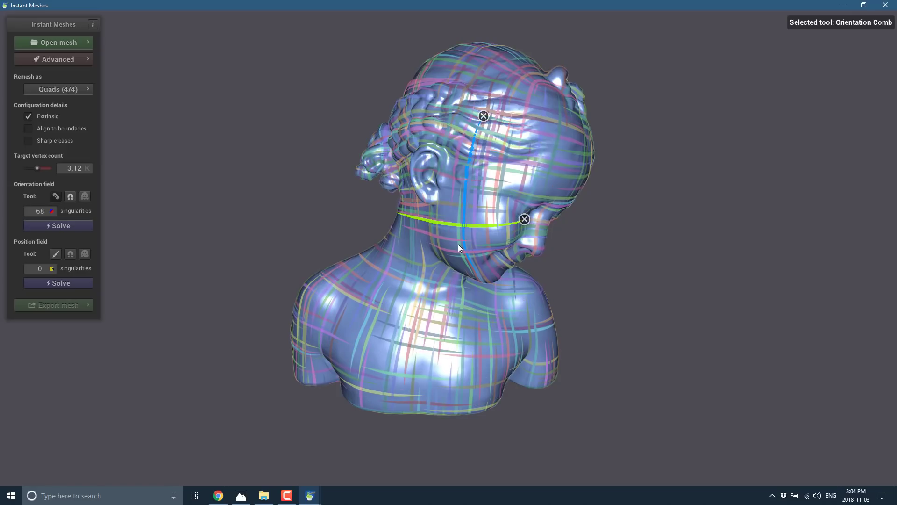
pyautogui.click(57, 224)
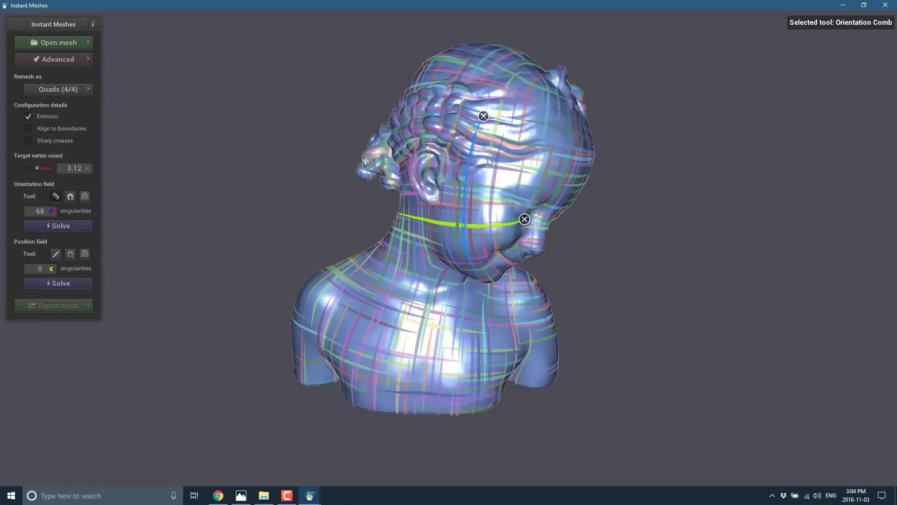
pyautogui.click(43, 284)
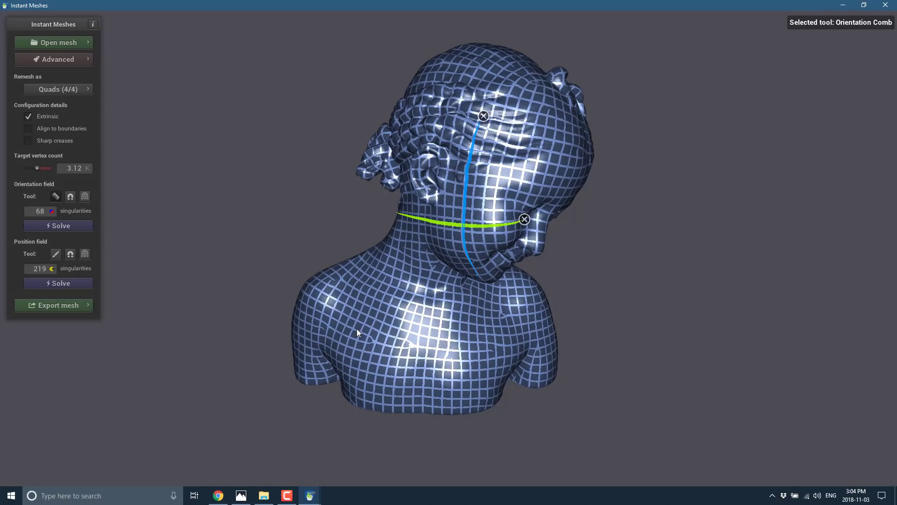
# Draw edge-brush strokes across the chest and three down the chest.
pyautogui.click(56, 255)
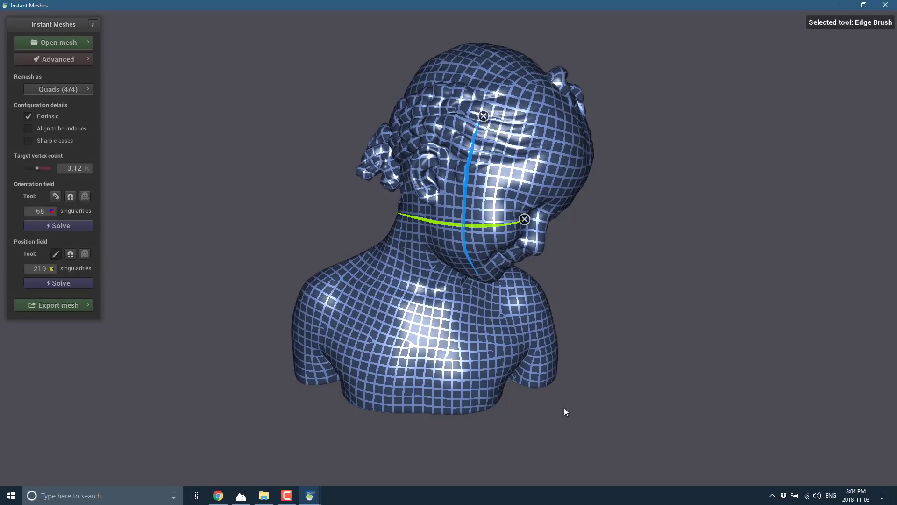
pyautogui.moveTo(348, 299); pyautogui.dragTo(543, 341)
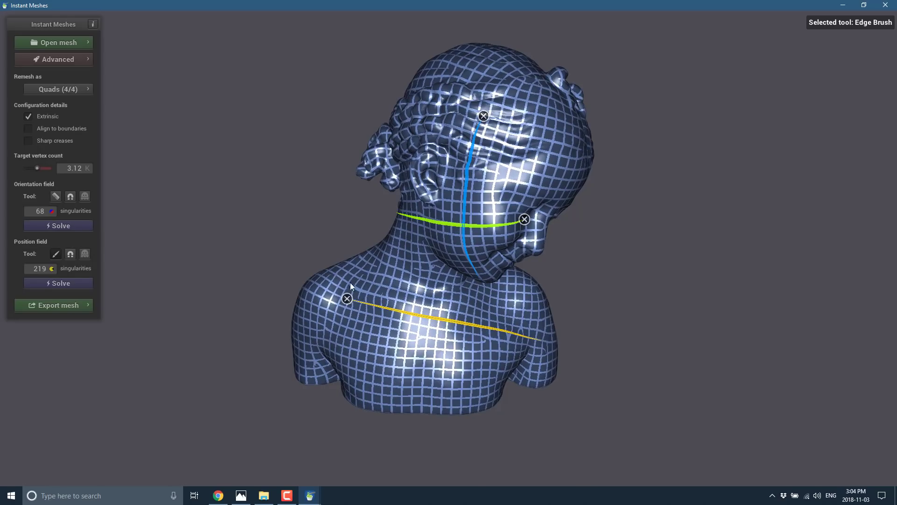
pyautogui.moveTo(357, 275); pyautogui.dragTo(411, 356)
pyautogui.moveTo(385, 269); pyautogui.dragTo(427, 353)
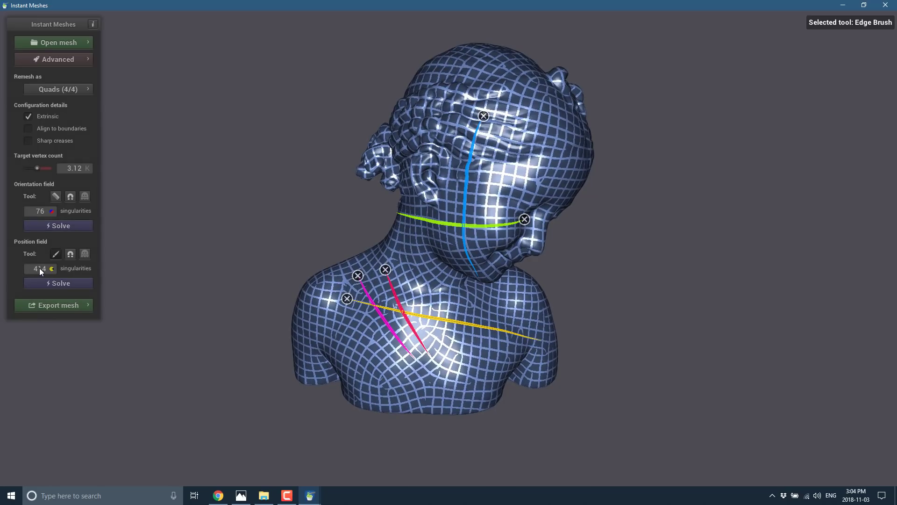
pyautogui.moveTo(419, 264); pyautogui.dragTo(465, 348)
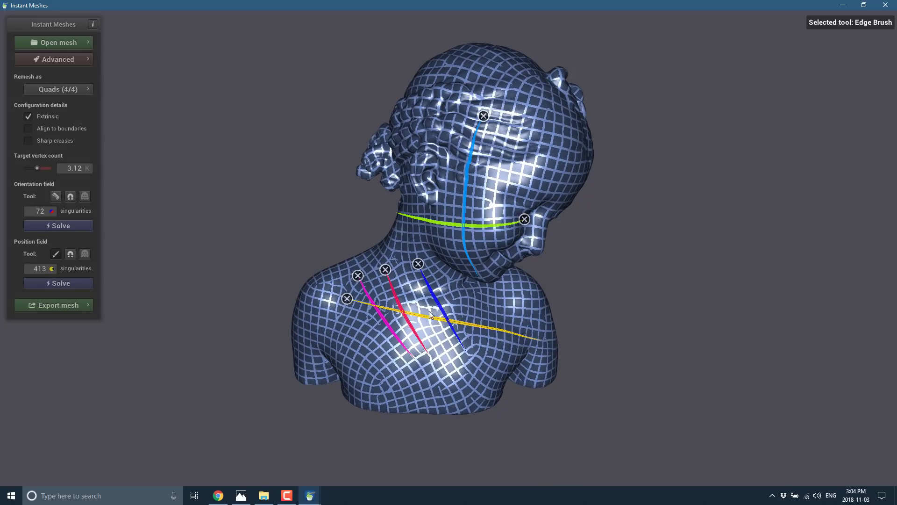
# Delete the yellow, magenta, green and blue strokes, keeping two chest strokes.
pyautogui.click(347, 298)
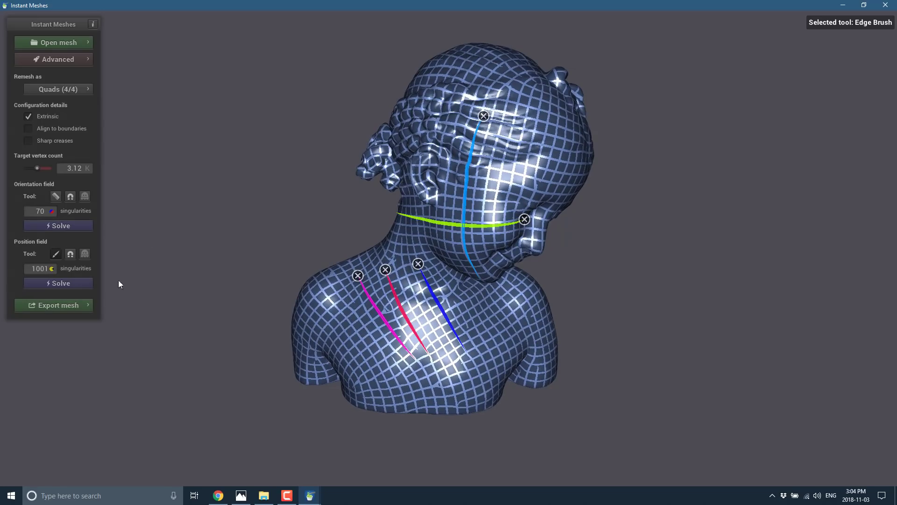
pyautogui.click(357, 276)
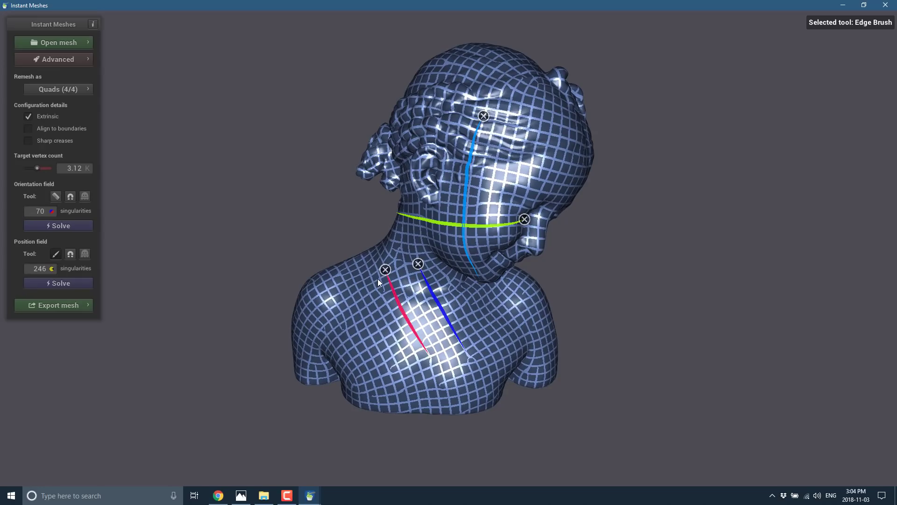
pyautogui.click(524, 220)
pyautogui.click(483, 116)
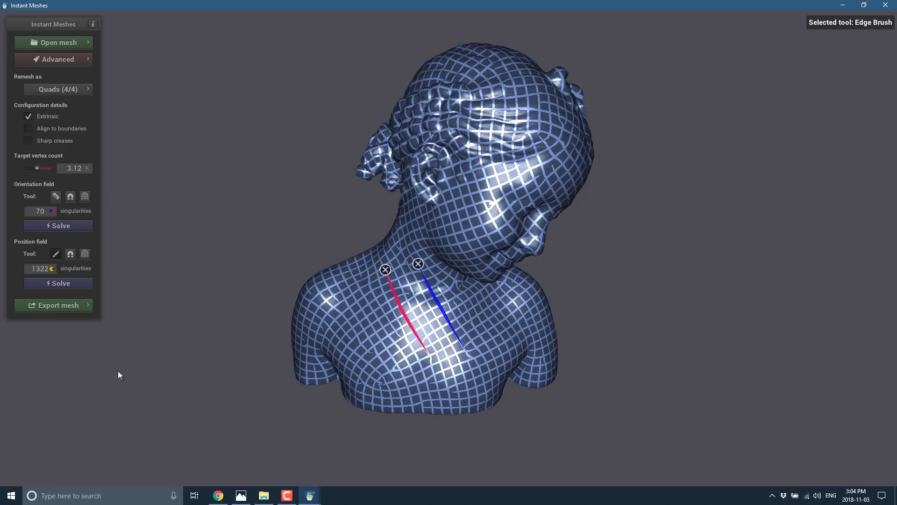
# Extract the final quad mesh from the solved fields via the Export mesh options.
pyautogui.click(63, 304)
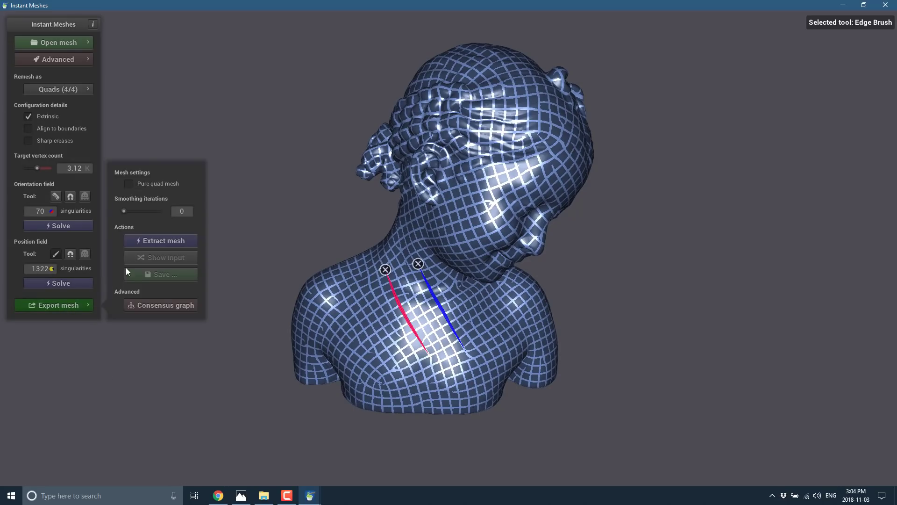
pyautogui.click(138, 244)
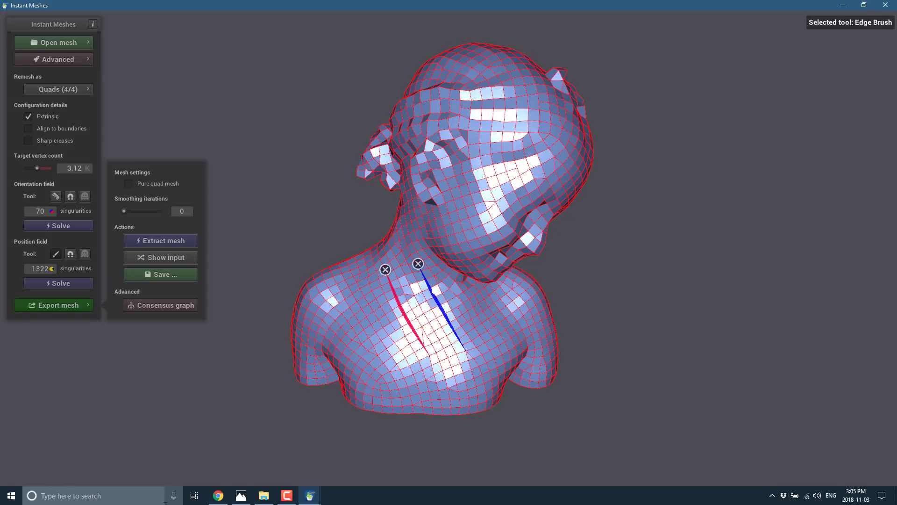
pyautogui.moveTo(302, 494)
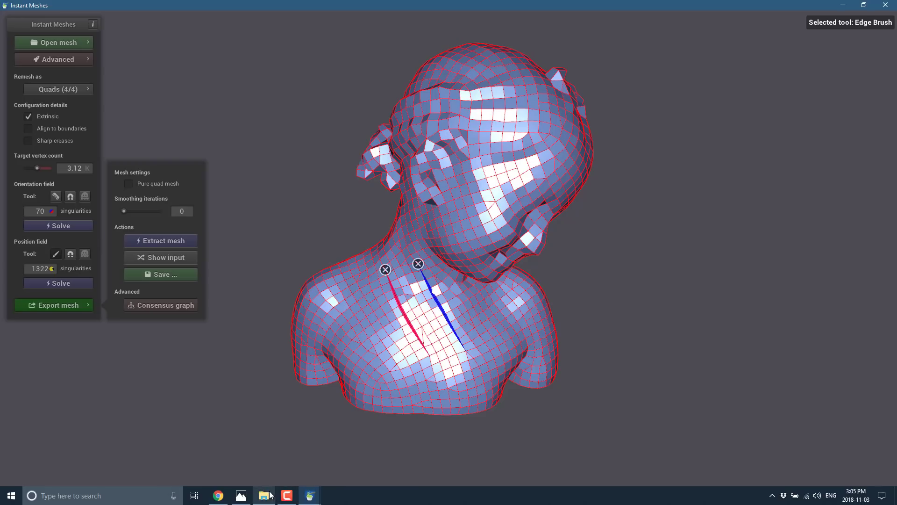
pyautogui.moveTo(269, 494)
pyautogui.click(28, 140)
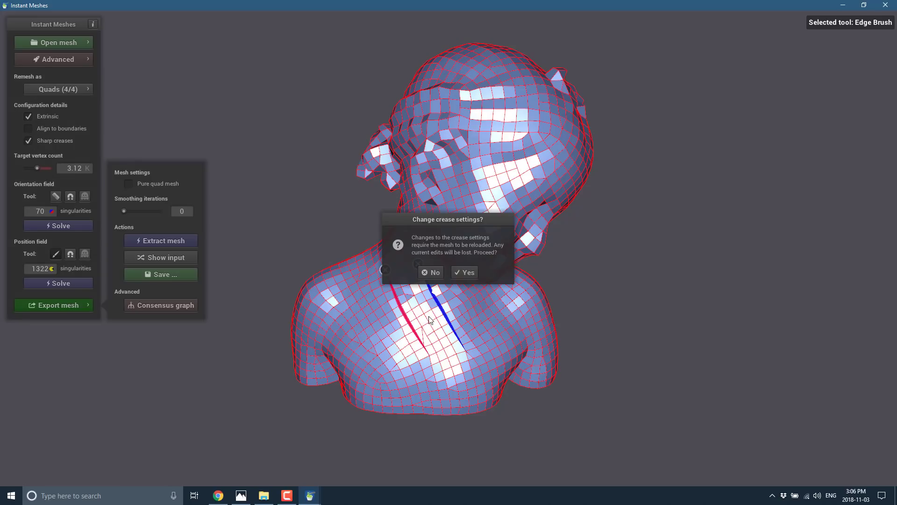
pyautogui.click(428, 272)
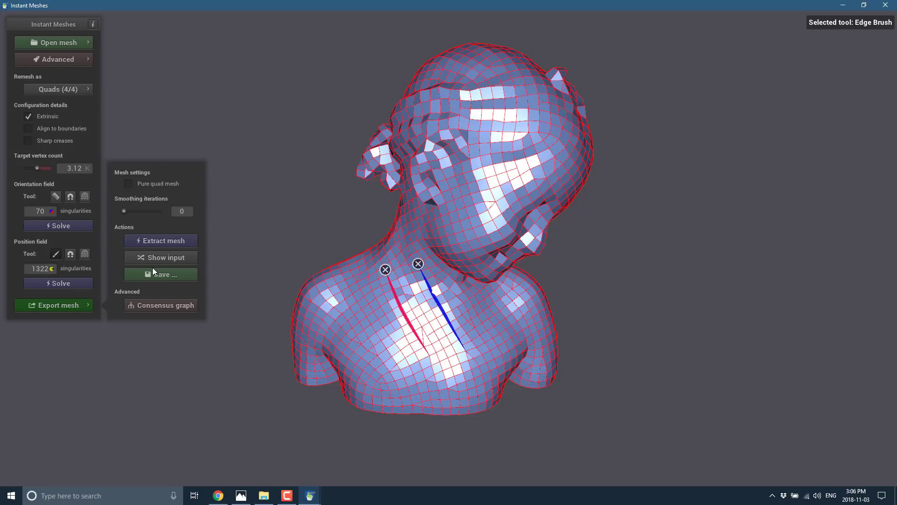
# Delete the red chest stroke and add a curved guide stroke along the chest.
pyautogui.click(385, 271)
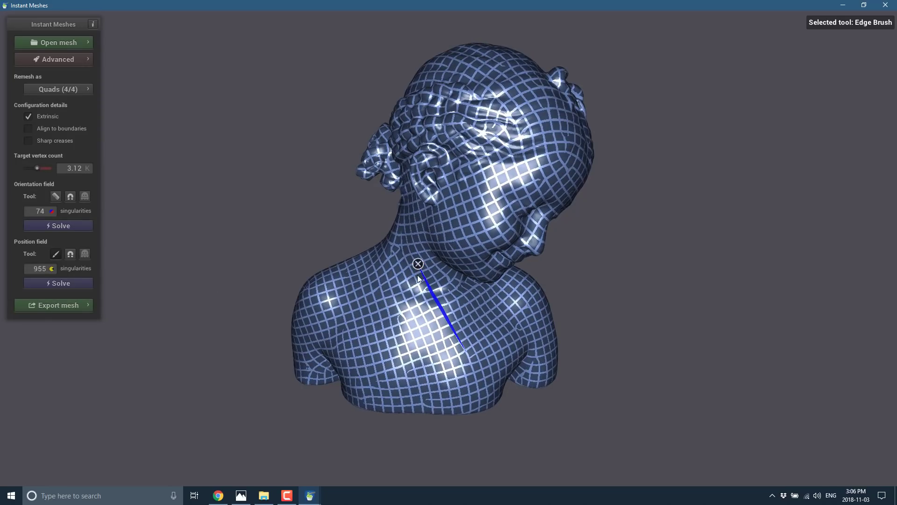
pyautogui.moveTo(428, 281)
pyautogui.mouseDown()
pyautogui.moveTo(404, 309)
pyautogui.moveTo(507, 351)
pyautogui.moveTo(544, 318)
pyautogui.mouseUp()
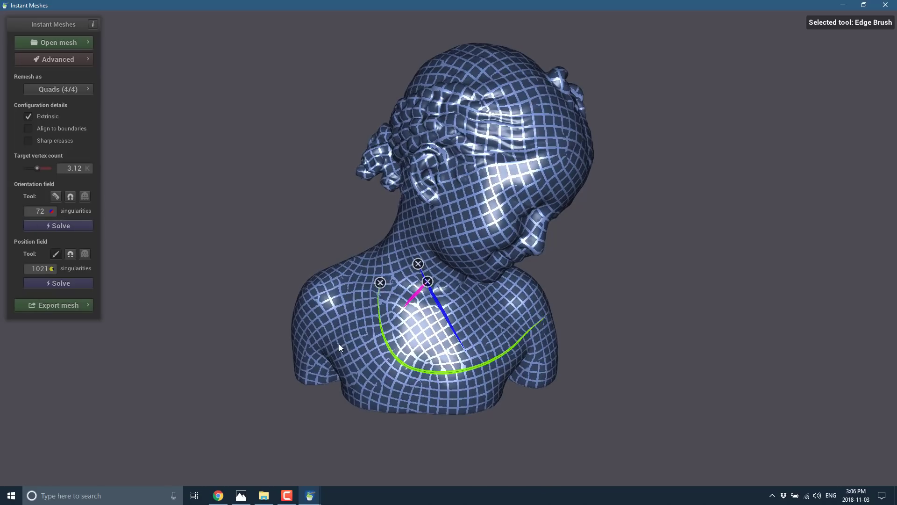